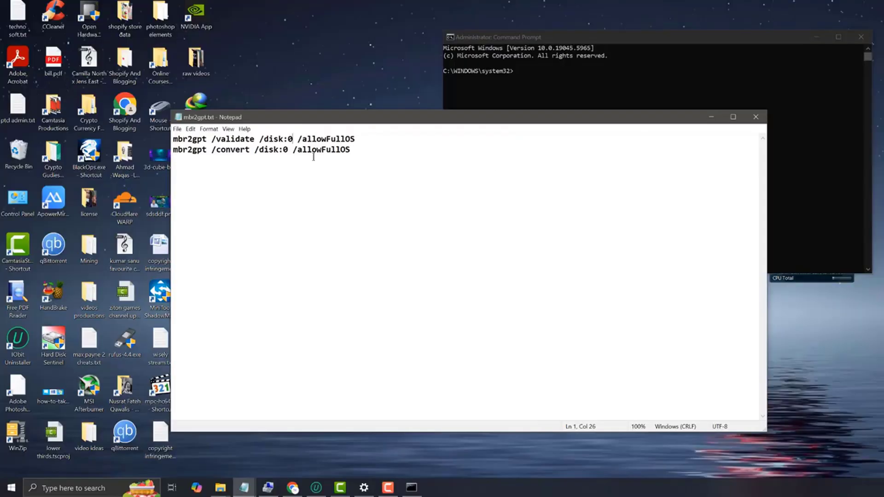
In mbr2gpt.txt, change disk:0 to disk:2 on both the /validate and /convert lines
{"action": "key", "text": "BackSpace"}
{"action": "type", "text": "2"}
{"action": "left_click", "coordinate": [286, 151]}
{"action": "key", "text": "BackSpace"}
{"action": "type", "text": "2"}
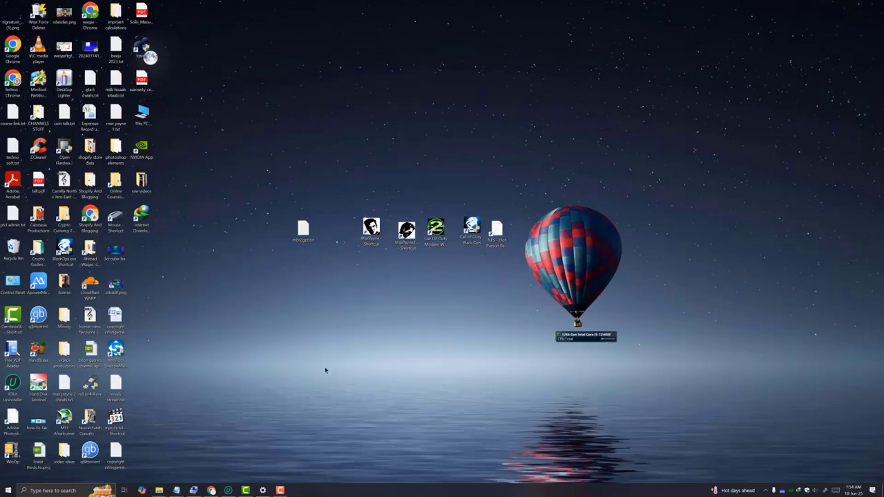
Launch Command Prompt as administrator from Windows search
{"action": "left_click", "coordinate": [69, 491]}
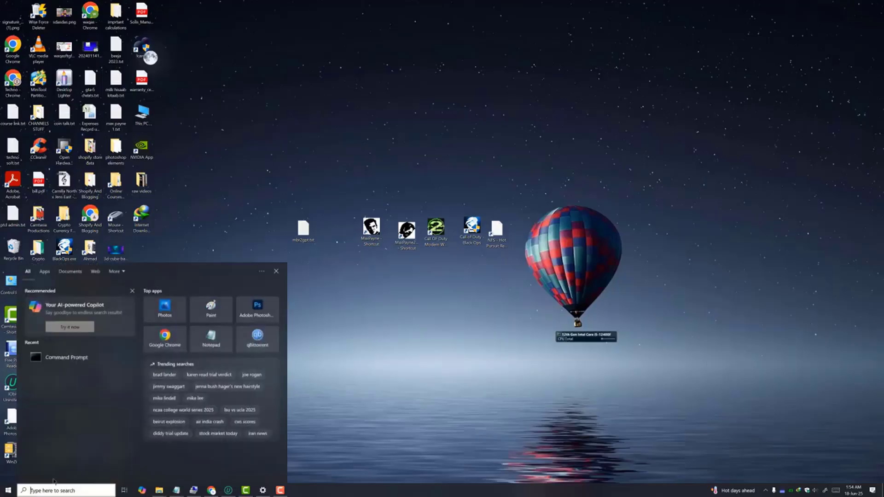
{"action": "right_click", "coordinate": [85, 360]}
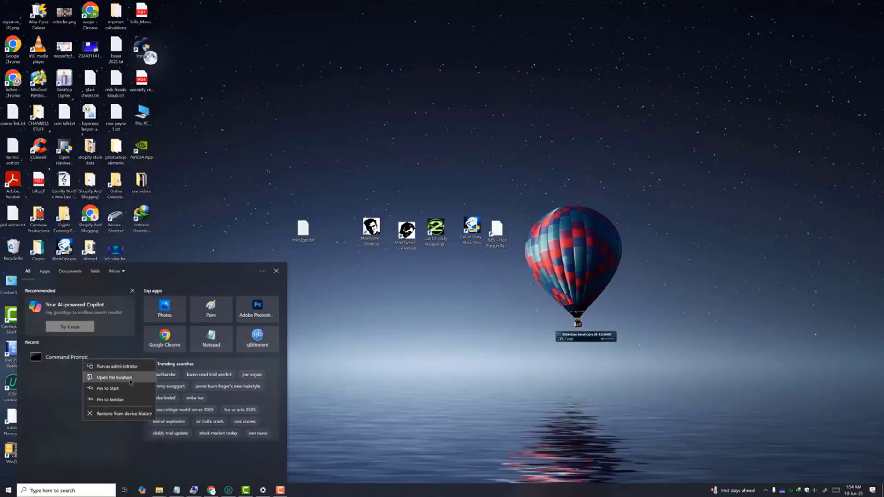
{"action": "left_click", "coordinate": [133, 370]}
Copy the disk 2 mbr2gpt validate line from mbr2gpt.txt and run it in the admin console
{"action": "double_click", "coordinate": [304, 228]}
{"action": "left_click_drag", "start_coordinate": [126, 239], "coordinate": [257, 238]}
{"action": "right_click", "coordinate": [256, 239]}
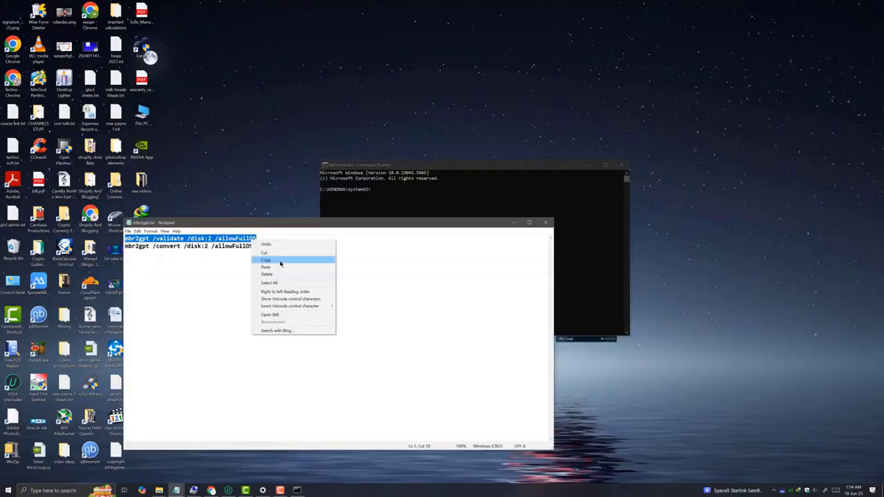
{"action": "left_click", "coordinate": [277, 261]}
{"action": "left_click", "coordinate": [546, 222]}
{"action": "right_click", "coordinate": [545, 228]}
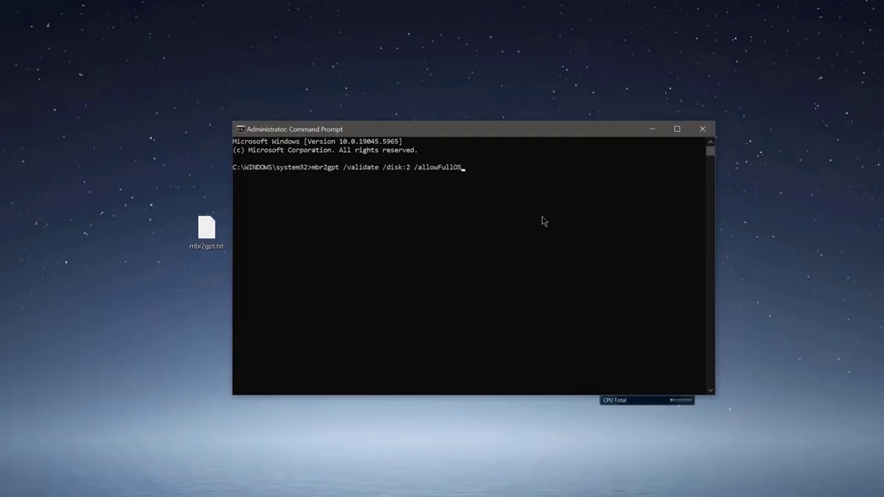
{"action": "key", "text": "Return"}
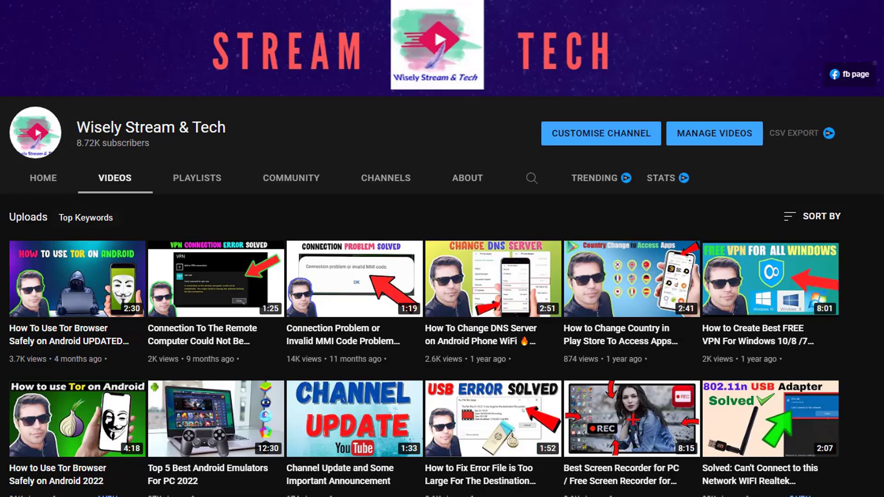
{"action": "scroll", "coordinate": [442, 249], "scroll_direction": "down", "scroll_amount": 7}
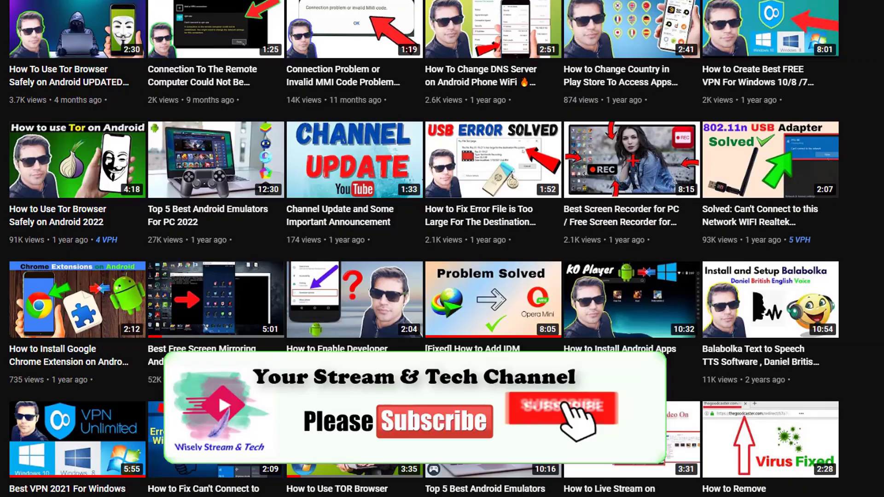
{"action": "scroll", "coordinate": [442, 249], "scroll_direction": "down", "scroll_amount": 5}
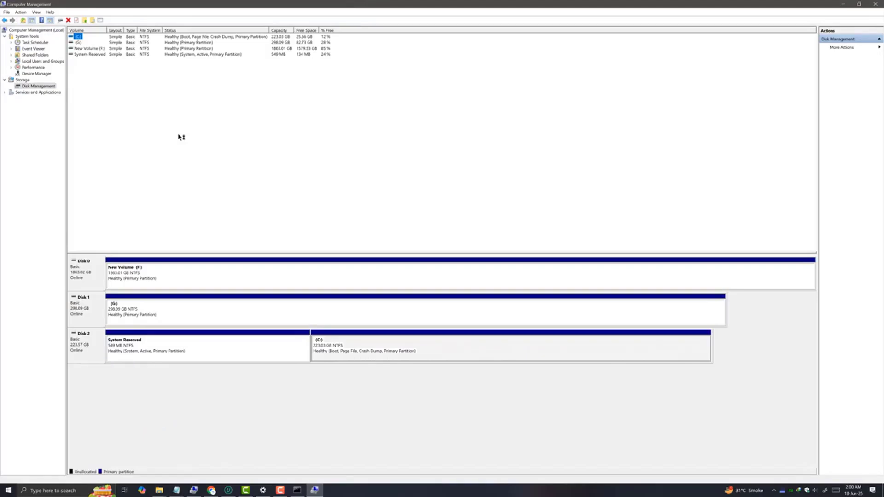
Check Disk 2's properties to confirm its MBR partition style
{"action": "key", "text": "shift+F10"}
{"action": "key", "text": "Up"}
{"action": "key", "text": "Up"}
{"action": "key", "text": "Return"}
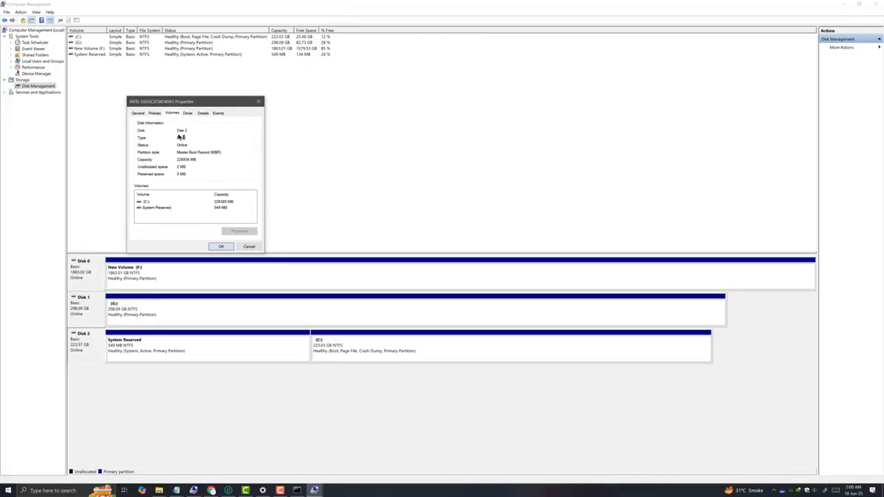
{"action": "key", "text": "Escape"}
Shrink the C: partition by 1024 MB, leaving 1.00 GB unallocated at the end of Disk 2
{"action": "key", "text": "shift+F10"}
{"action": "key", "text": "Up"}
{"action": "key", "text": "Up"}
{"action": "key", "text": "Up"}
{"action": "key", "text": "Up"}
{"action": "key", "text": "Up"}
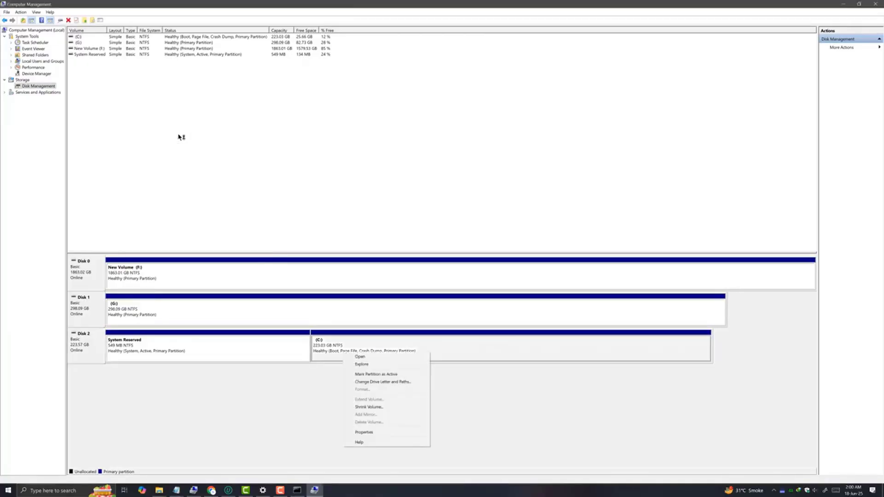
{"action": "key", "text": "Return"}
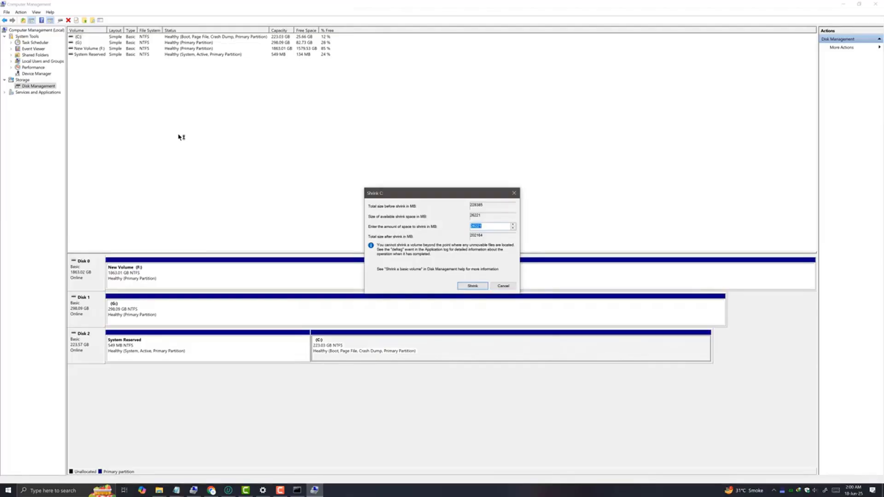
{"action": "key", "text": "End"}
{"action": "key", "text": "BackSpace"}
{"action": "key", "text": "BackSpace"}
{"action": "key", "text": "BackSpace"}
{"action": "key", "text": "BackSpace"}
{"action": "key", "text": "BackSpace"}
{"action": "type", "text": "10"}
{"action": "key", "text": "Return"}
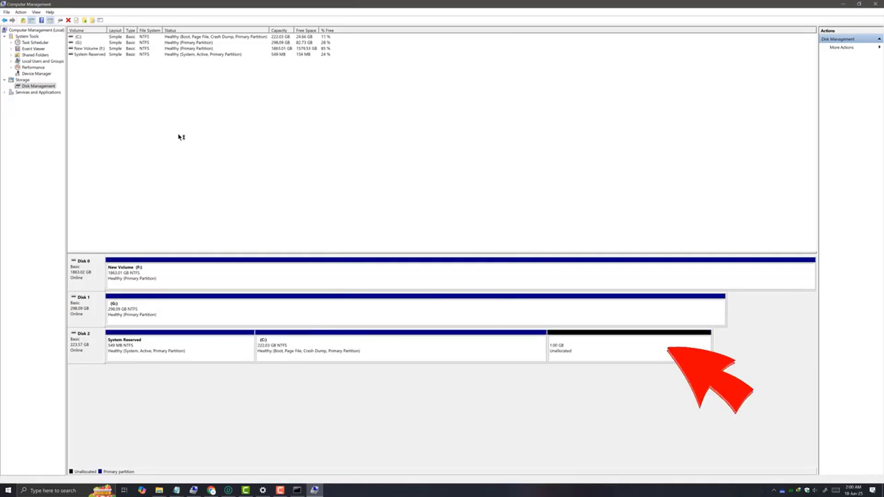
Run the New Simple Volume wizard on the unallocated space, keeping 1023 MB and drive letter D
{"action": "right_click", "coordinate": [581, 350]}
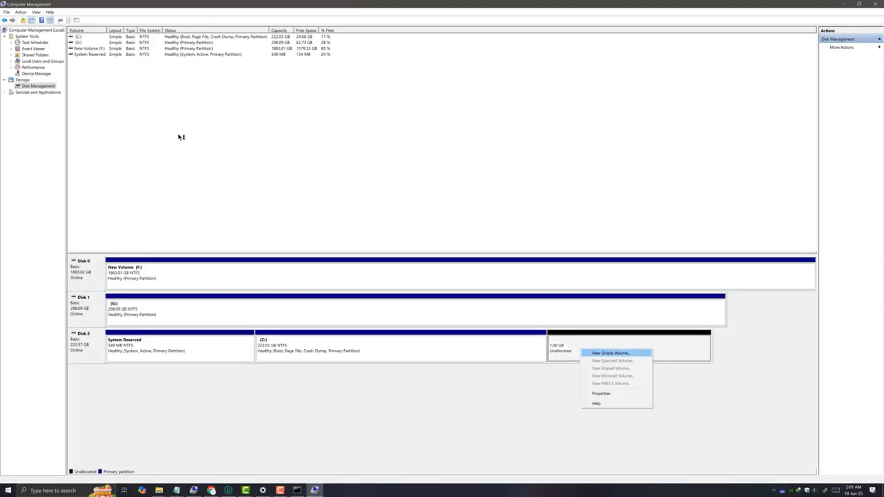
{"action": "key", "text": "Return"}
{"action": "key", "text": "Return"}
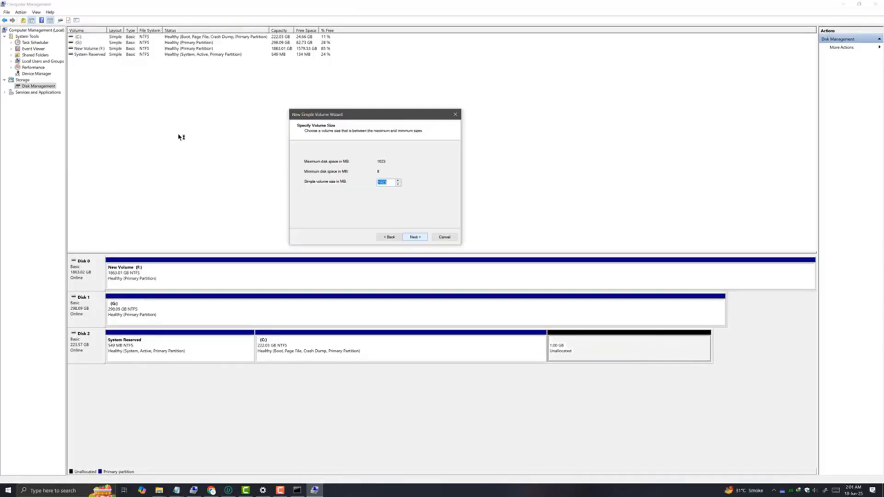
{"action": "key", "text": "Return"}
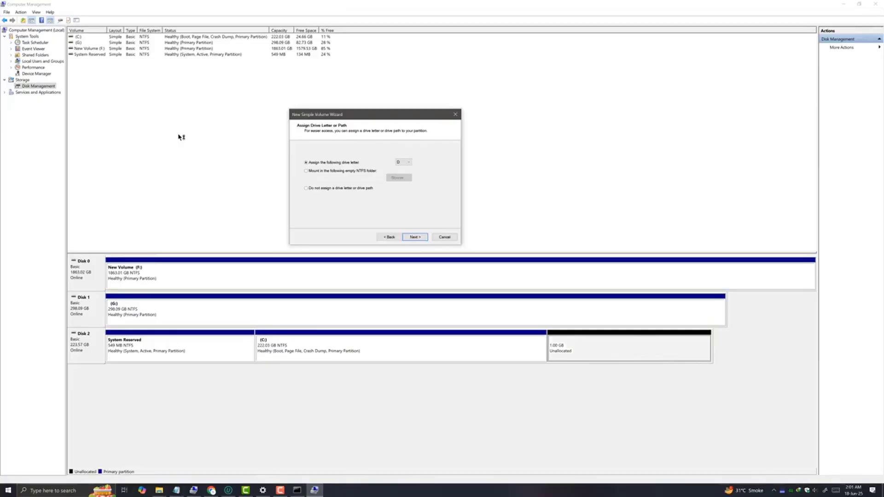
{"action": "key", "text": "Return"}
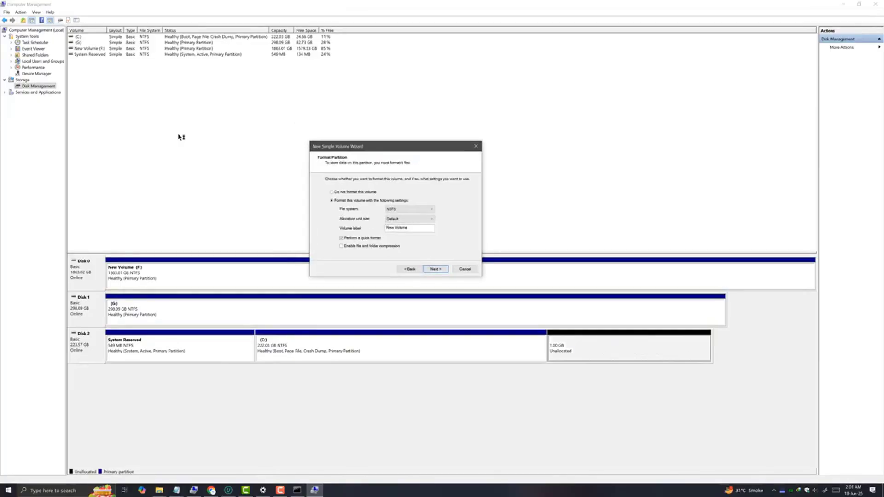
{"action": "key", "text": "Return"}
{"action": "key", "text": "Return"}
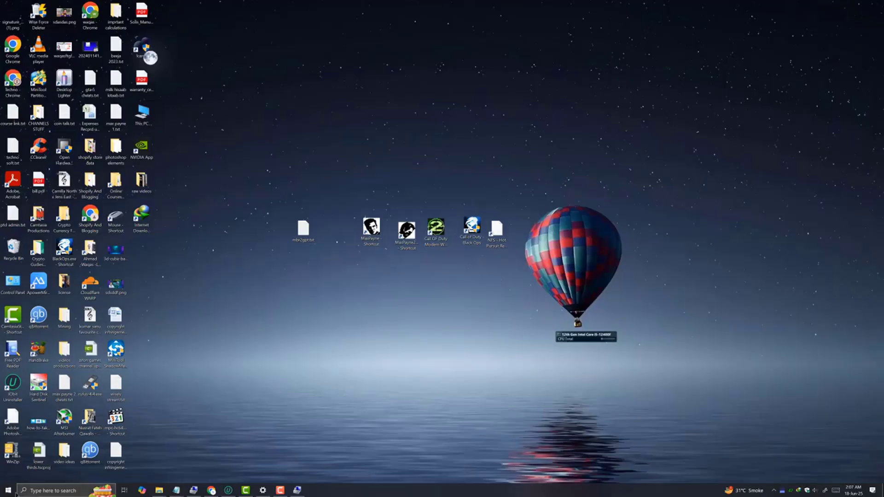
Open an administrator Command Prompt and start DiskPart
{"action": "left_click", "coordinate": [67, 491]}
{"action": "right_click", "coordinate": [77, 361]}
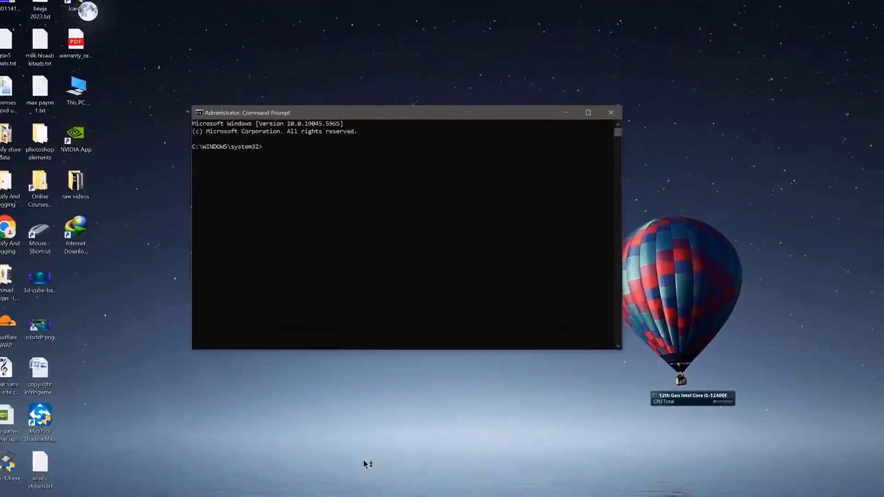
{"action": "type", "text": "d"}
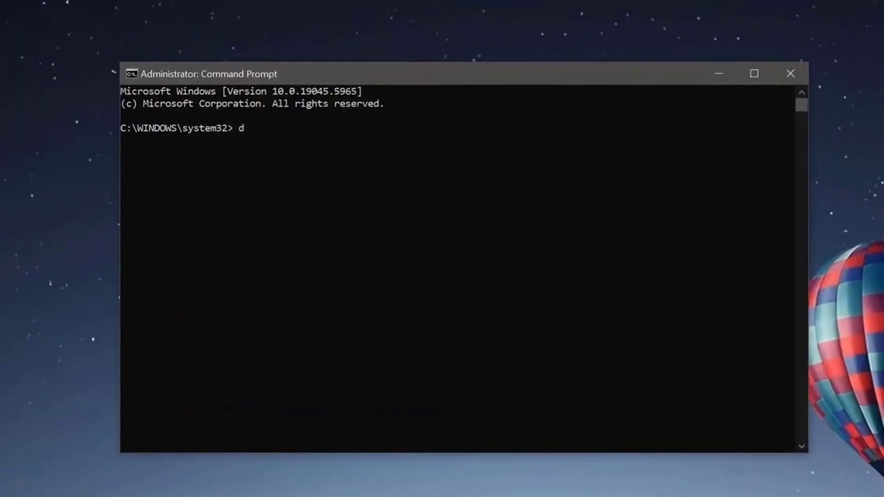
{"action": "type", "text": "iskpart"}
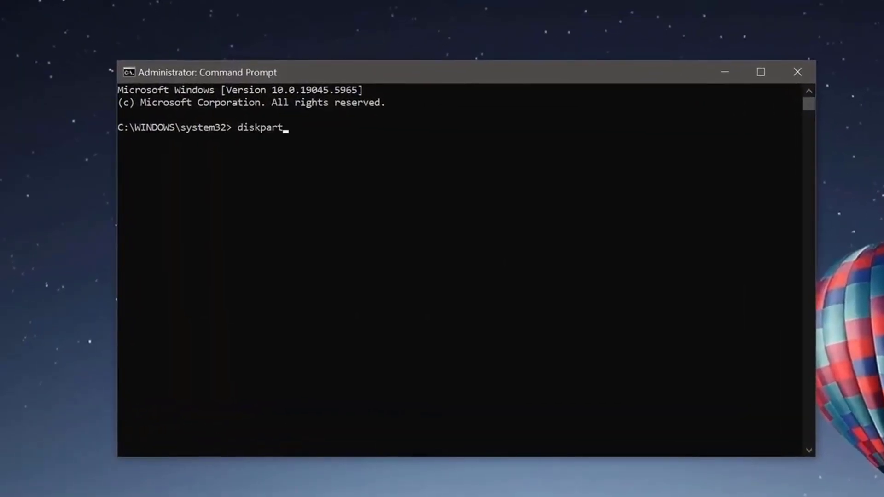
{"action": "key", "text": "Return"}
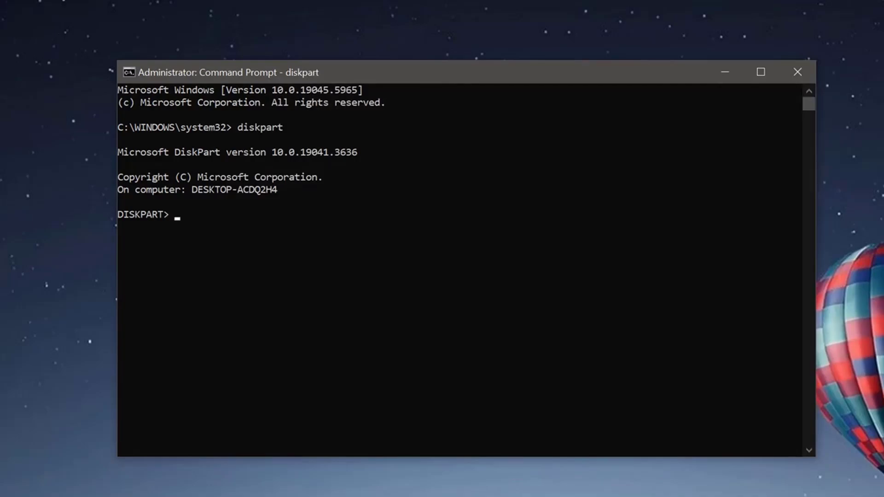
Run list disk, then select Disk 2 with sel disk 2
{"action": "type", "text": "list disk"}
{"action": "key", "text": "Return"}
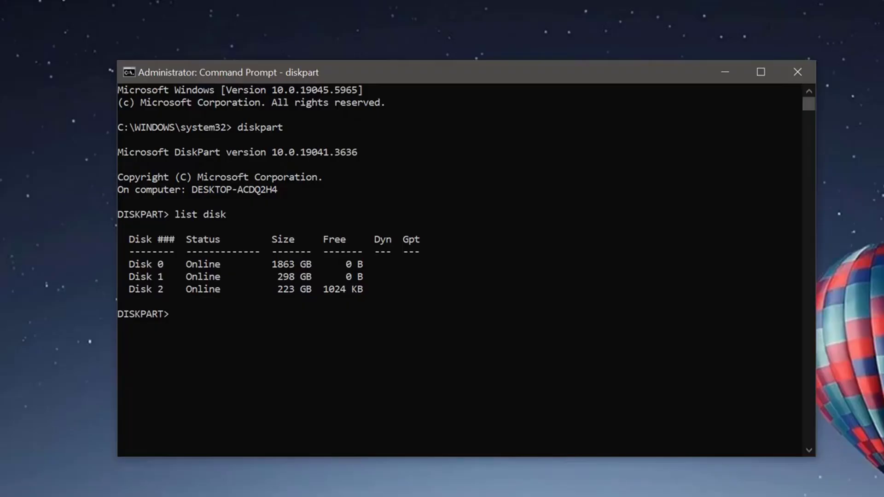
{"action": "type", "text": "sel disk 2"}
{"action": "key", "text": "Return"}
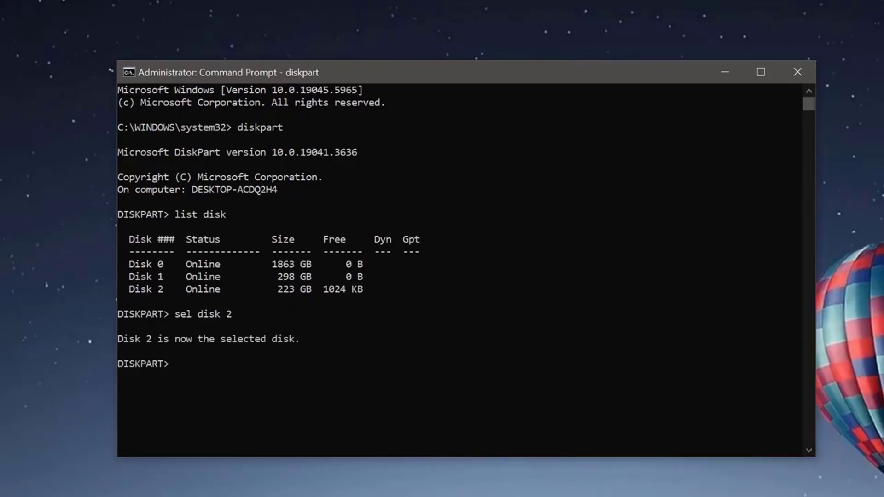
List partitions, select Partition 3, mark it active, and exit DiskPart
{"action": "type", "text": "list par"}
{"action": "key", "text": "Return"}
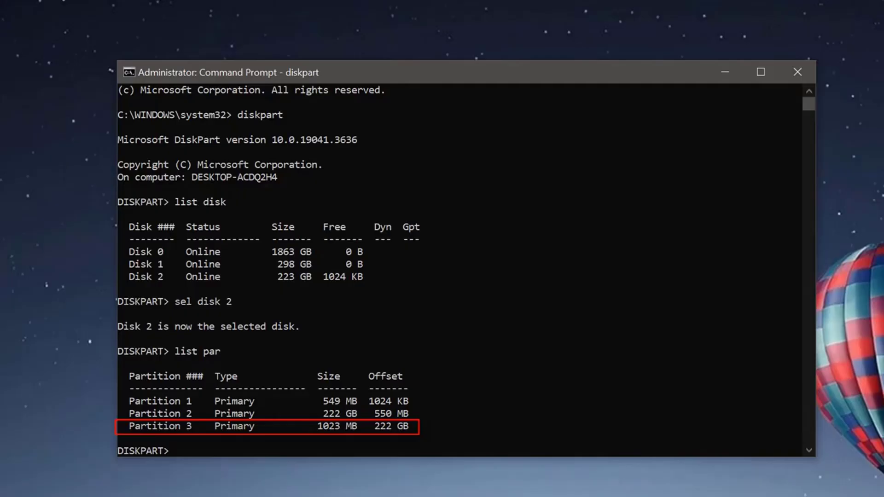
{"action": "type", "text": "sel"}
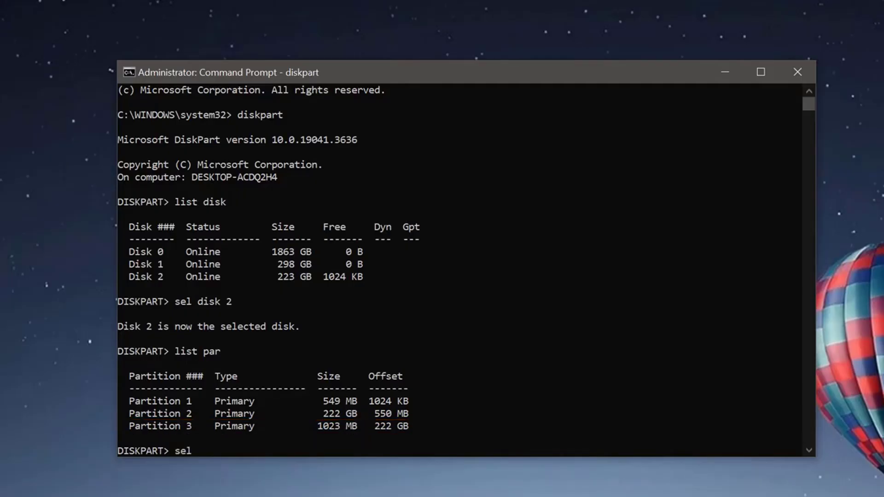
{"action": "type", "text": " par 3"}
{"action": "key", "text": "Return"}
{"action": "type", "text": "activ"}
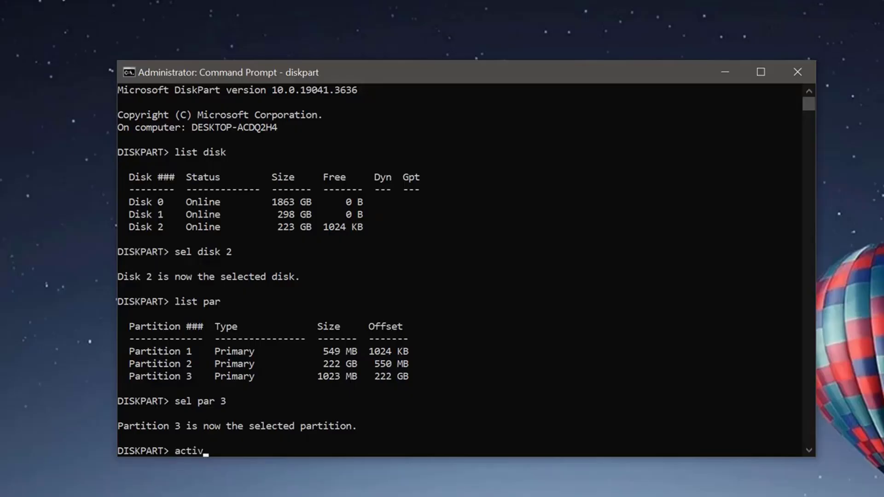
{"action": "type", "text": "e"}
{"action": "key", "text": "Return"}
{"action": "type", "text": "exit"}
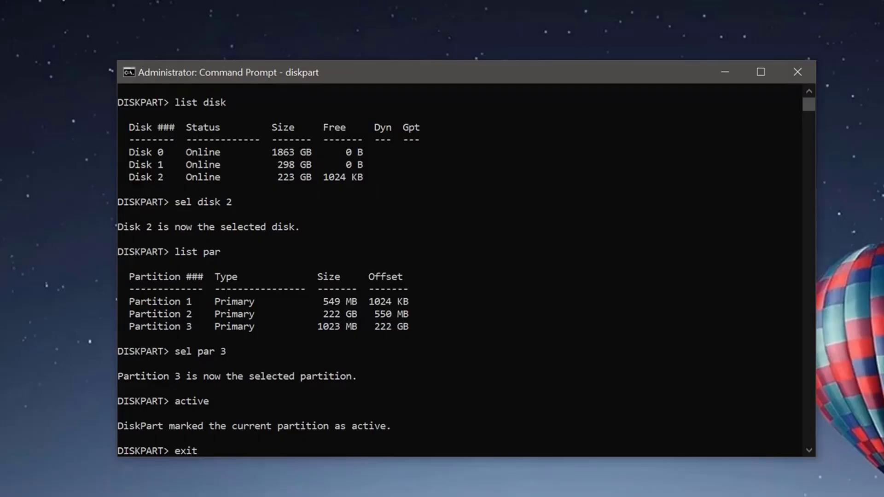
{"action": "key", "text": "Return"}
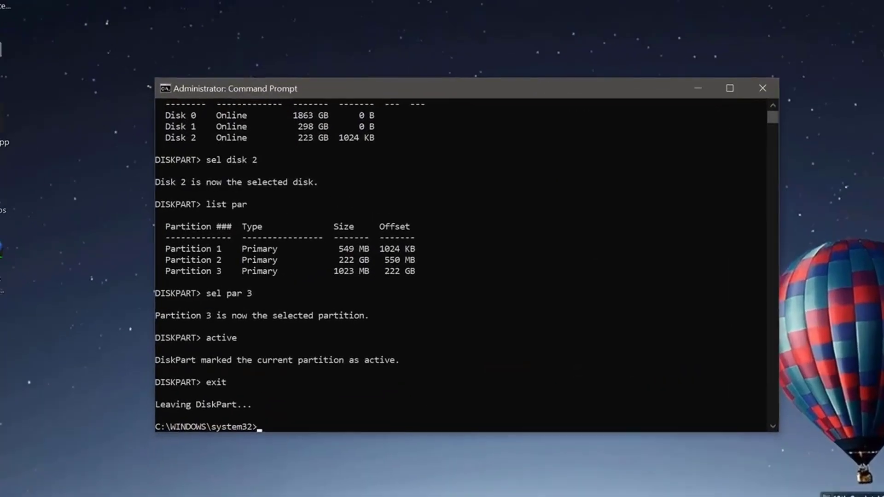
Run bcdboot C:\Windows /f all /s D:\ to create boot files on drive D:
{"action": "type", "text": "bcdboot"}
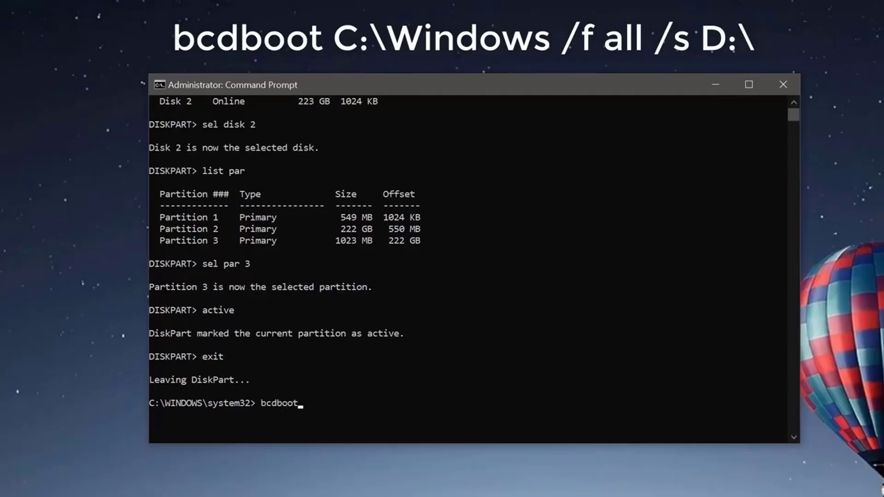
{"action": "type", "text": " C:\\Windows /f all /s D:\\"}
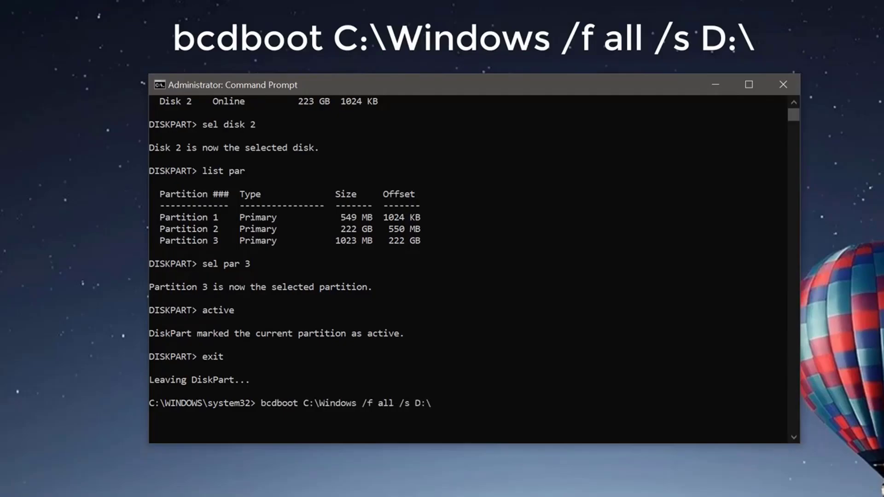
{"action": "key", "text": "Return"}
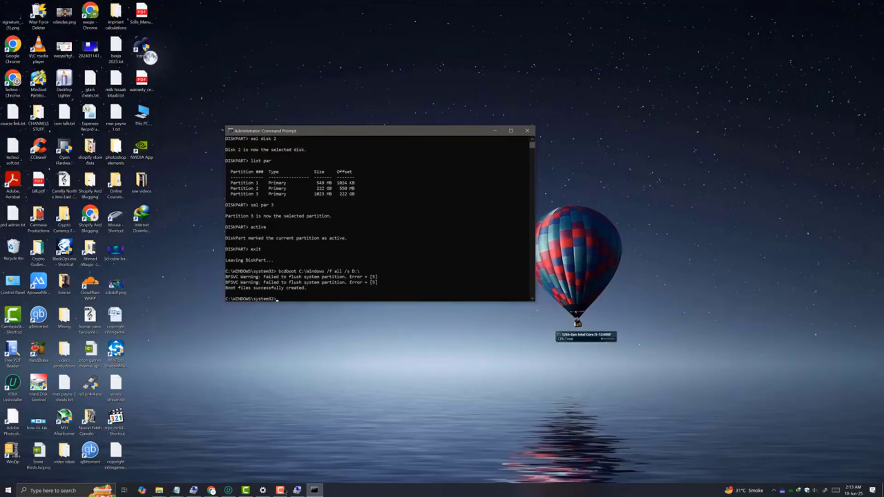
Paste and run mbr2gpt /validate /disk:2 /allowFullOS from Notepad, then maximize the console
{"action": "key", "text": "alt+Tab"}
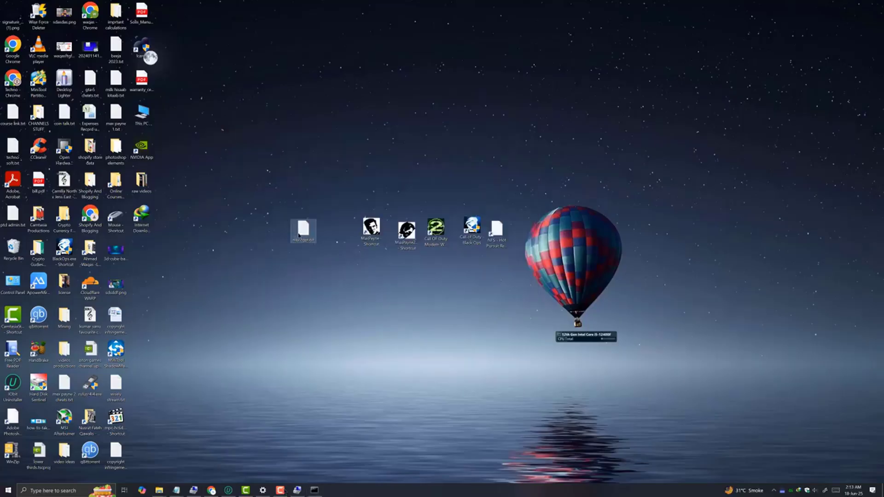
{"action": "left_click_drag", "start_coordinate": [125, 239], "coordinate": [253, 238]}
{"action": "key", "text": "ctrl+c"}
{"action": "key", "text": "alt+Tab"}
{"action": "right_click", "coordinate": [521, 224]}
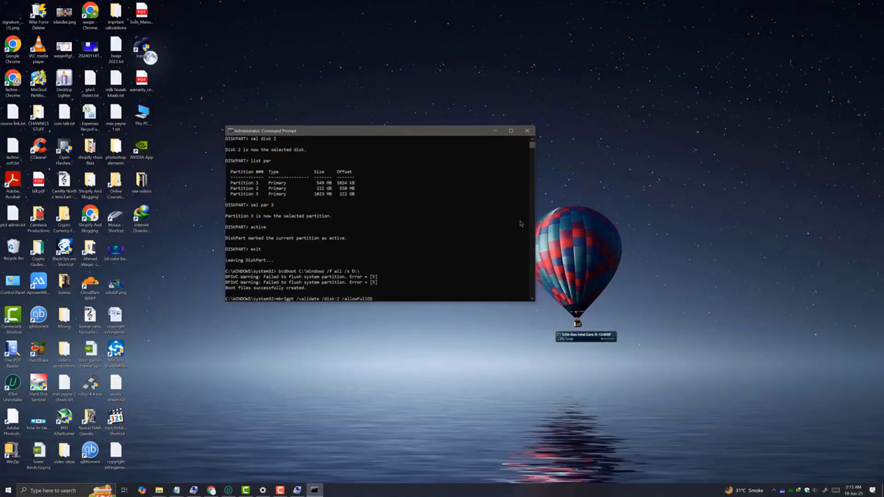
{"action": "key", "text": "Return"}
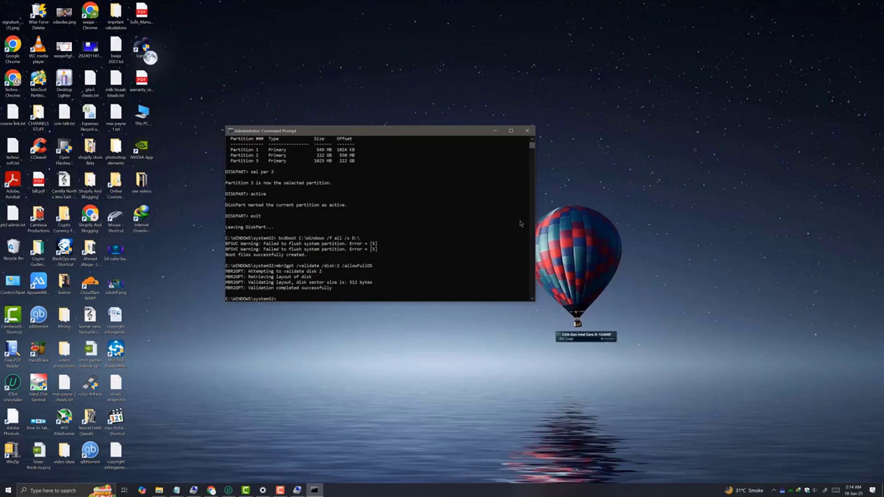
{"action": "key", "text": "super+Up"}
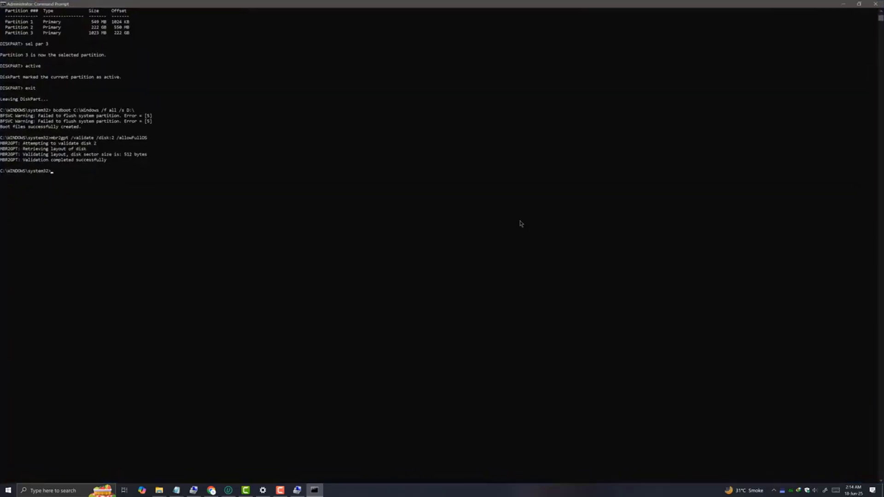